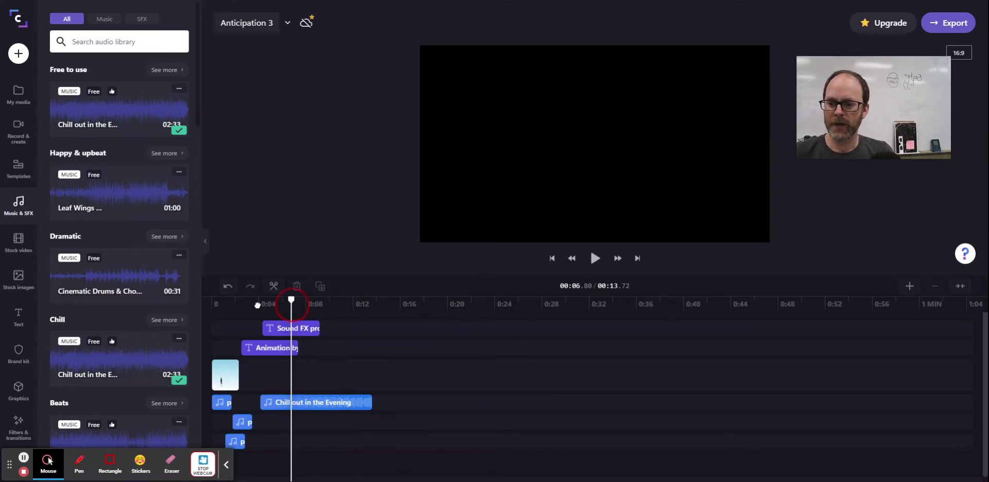
- Preview and delete the Chill out in the Evening music clip, then return the playhead to 0
{"action": "left_click", "coordinate": [298, 406]}
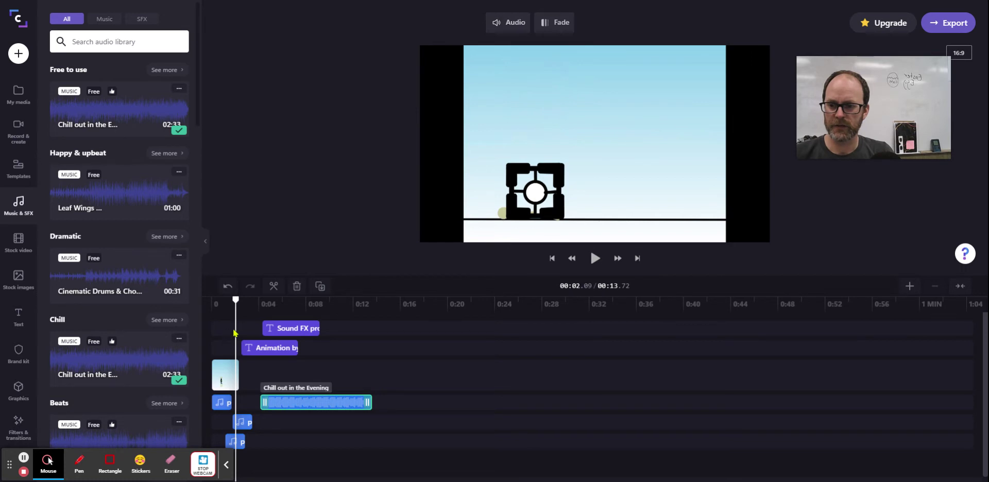
{"action": "key", "text": "space"}
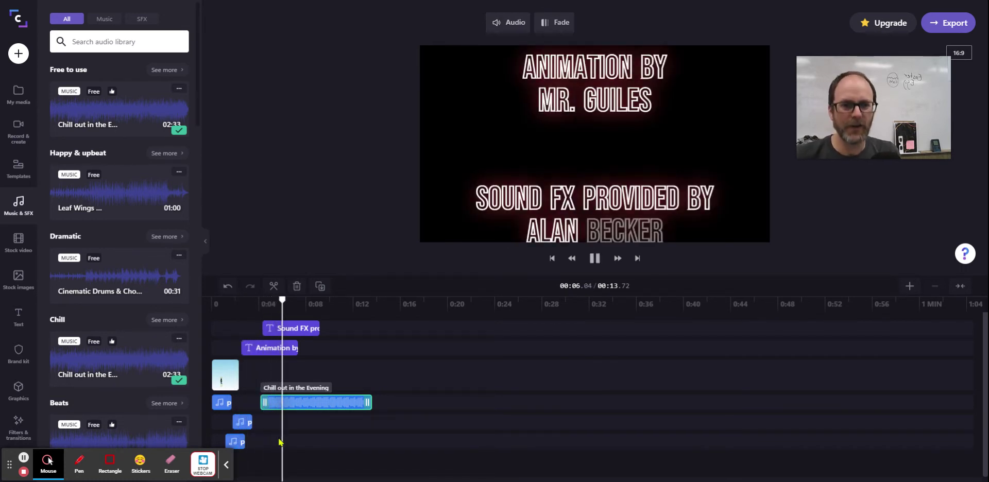
{"action": "key", "text": "space"}
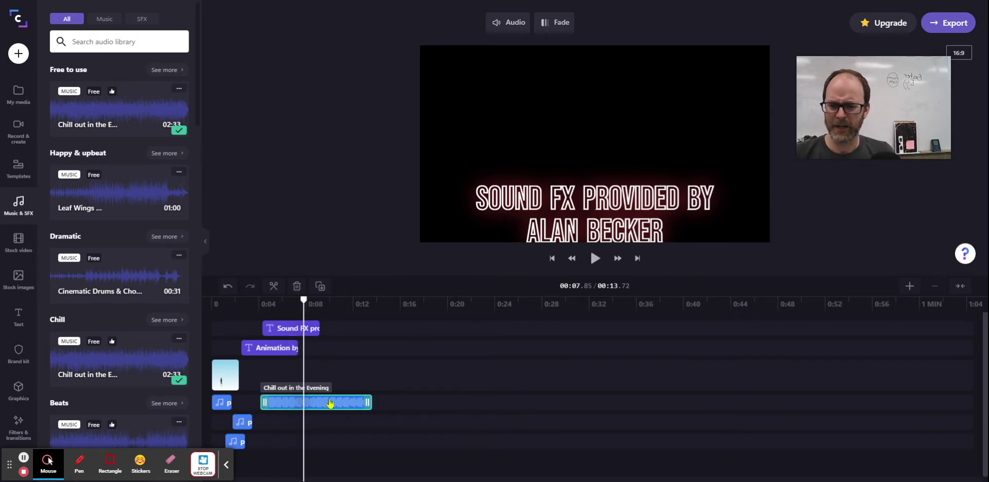
{"action": "key", "text": "Delete"}
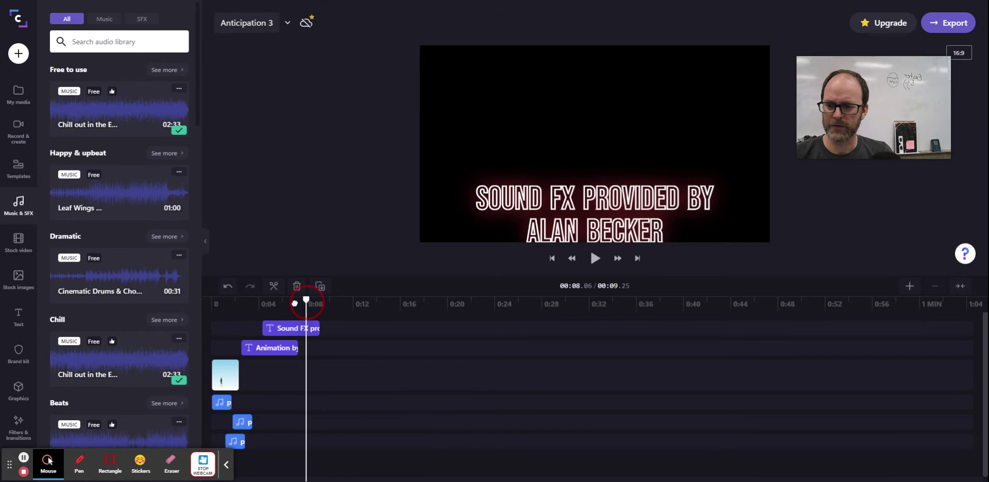
{"action": "left_click_drag", "start_coordinate": [304, 301], "coordinate": [212, 309]}
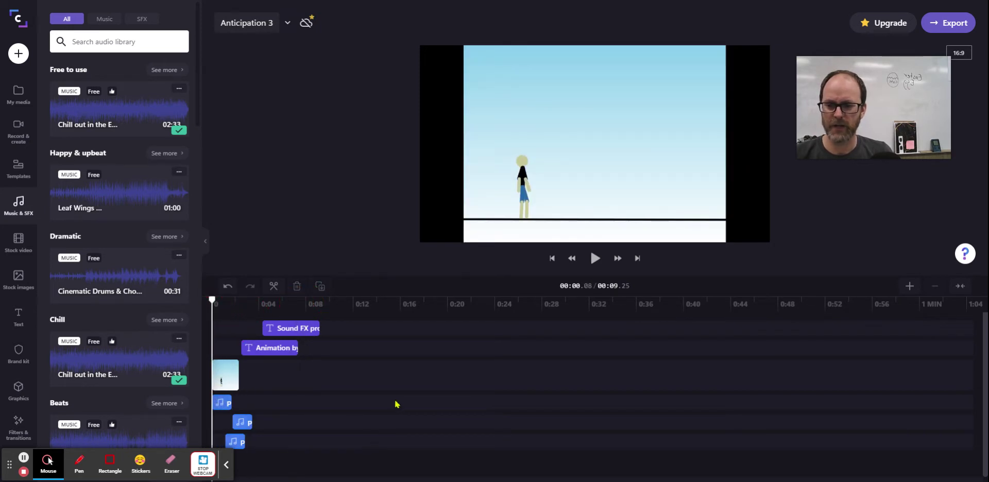
- Zoom the timeline in two steps and preview the opening up to the title
{"action": "left_click", "coordinate": [910, 287]}
{"action": "left_click", "coordinate": [911, 287]}
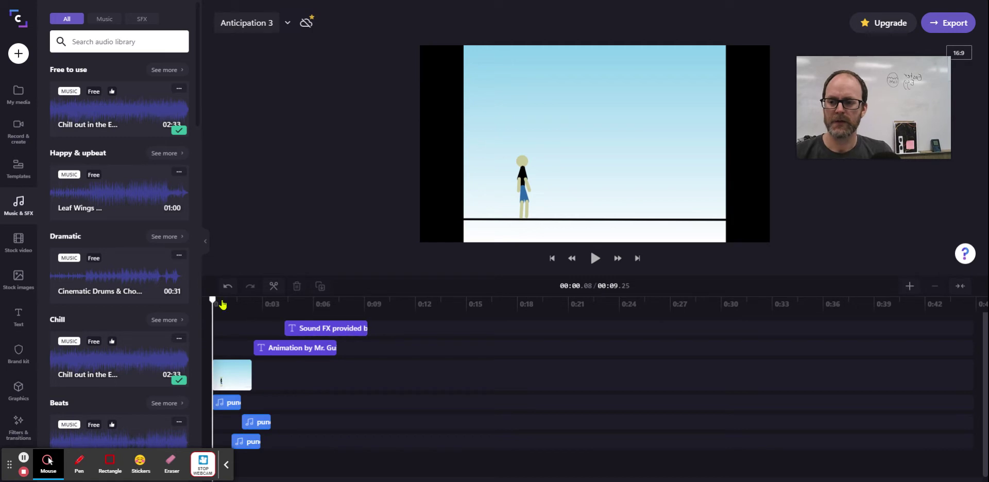
{"action": "mouse_move", "coordinate": [212, 300]}
{"action": "left_mouse_down"}
{"action": "mouse_move", "coordinate": [360, 302]}
{"action": "mouse_move", "coordinate": [211, 304]}
{"action": "left_mouse_up"}
{"action": "key", "text": "space"}
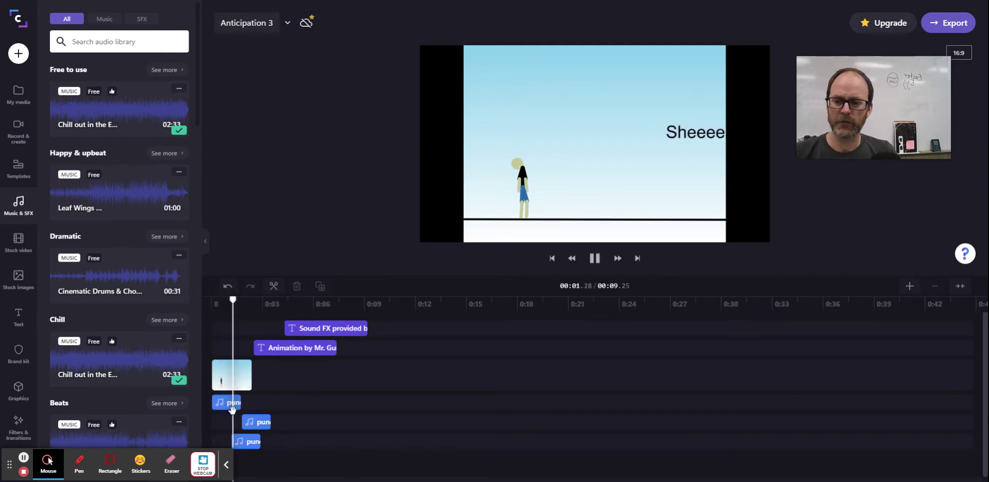
{"action": "key", "text": "space"}
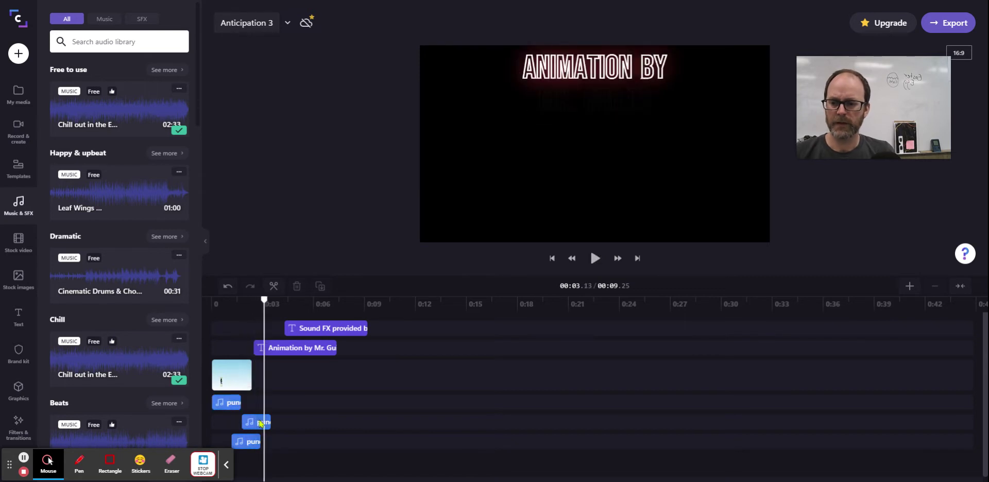
- Lower the punch_reverb_med.wav sound effect's track volume to 85%
{"action": "left_click", "coordinate": [260, 423]}
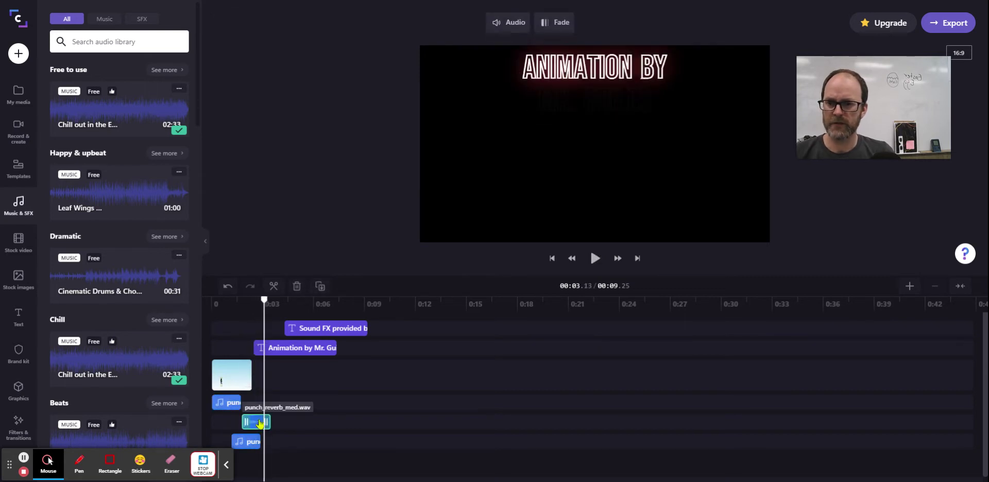
{"action": "left_click", "coordinate": [509, 23]}
{"action": "left_click_drag", "start_coordinate": [512, 70], "coordinate": [498, 73]}
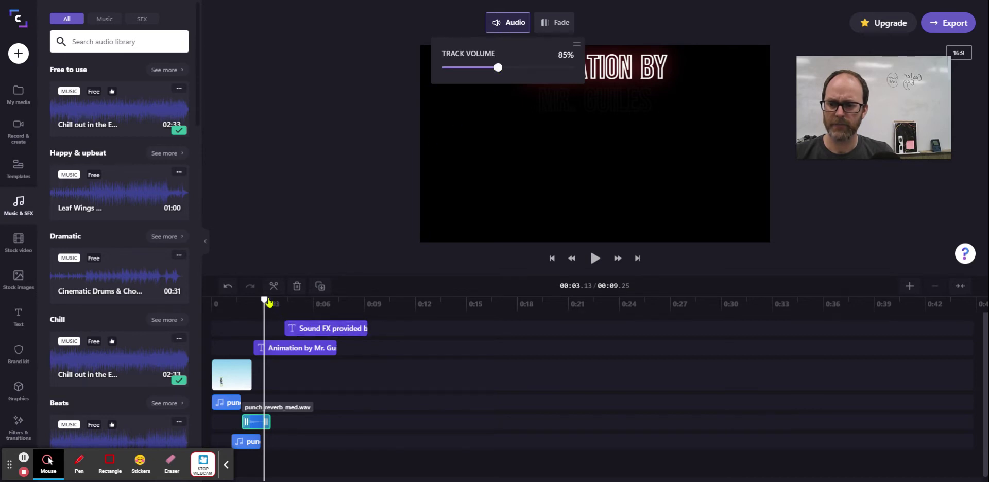
{"action": "mouse_move", "coordinate": [259, 299]}
{"action": "left_mouse_down"}
{"action": "mouse_move", "coordinate": [247, 297]}
{"action": "mouse_move", "coordinate": [272, 297]}
{"action": "mouse_move", "coordinate": [251, 297]}
{"action": "left_mouse_up"}
{"action": "left_click", "coordinate": [587, 106]}
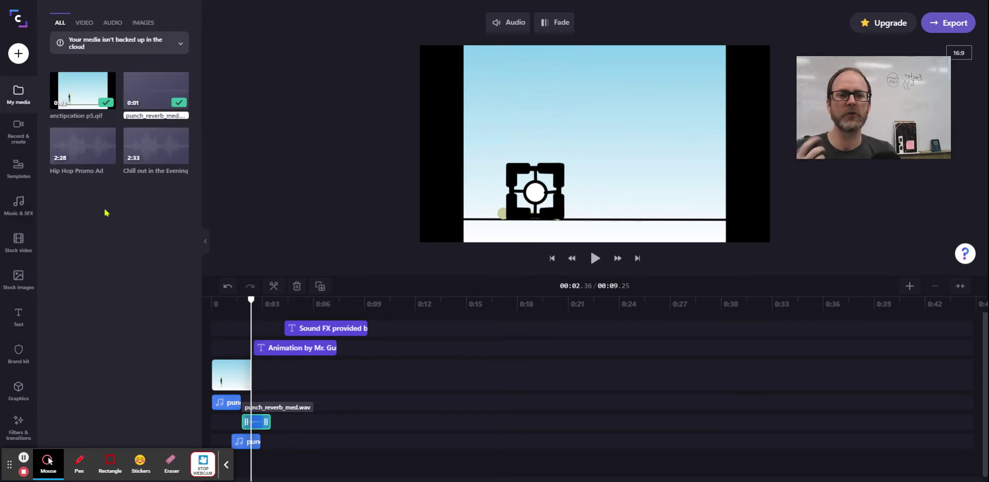
{"action": "left_click", "coordinate": [20, 205]}
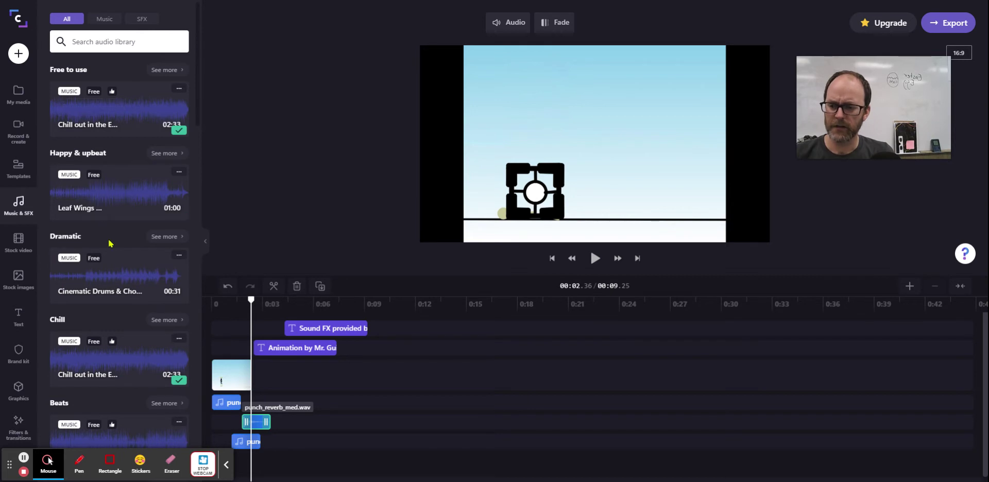
{"action": "scroll", "coordinate": [143, 237], "scroll_direction": "down", "scroll_amount": 7}
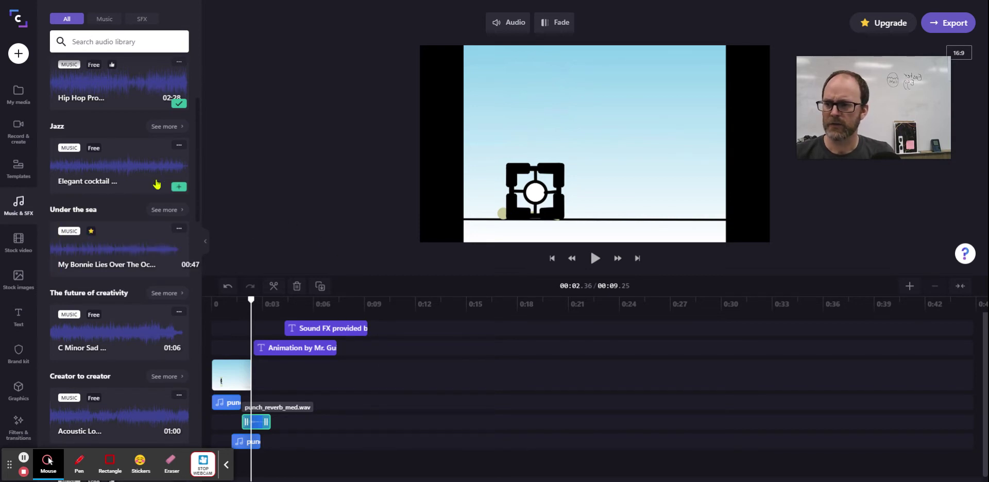
{"action": "scroll", "coordinate": [160, 182], "scroll_direction": "up", "scroll_amount": 7}
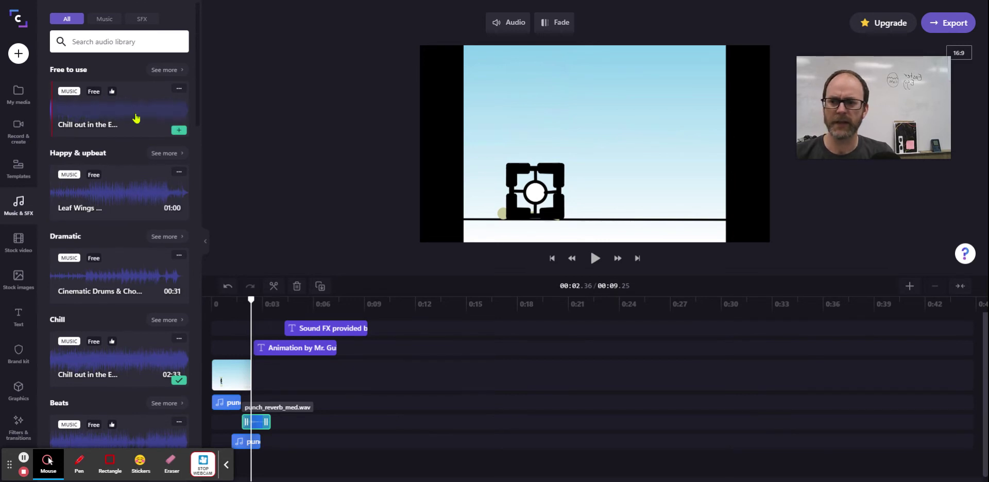
- Place the free Chill out in the Evening track at about 0:02 and preview it under the titles
{"action": "left_click", "coordinate": [382, 424]}
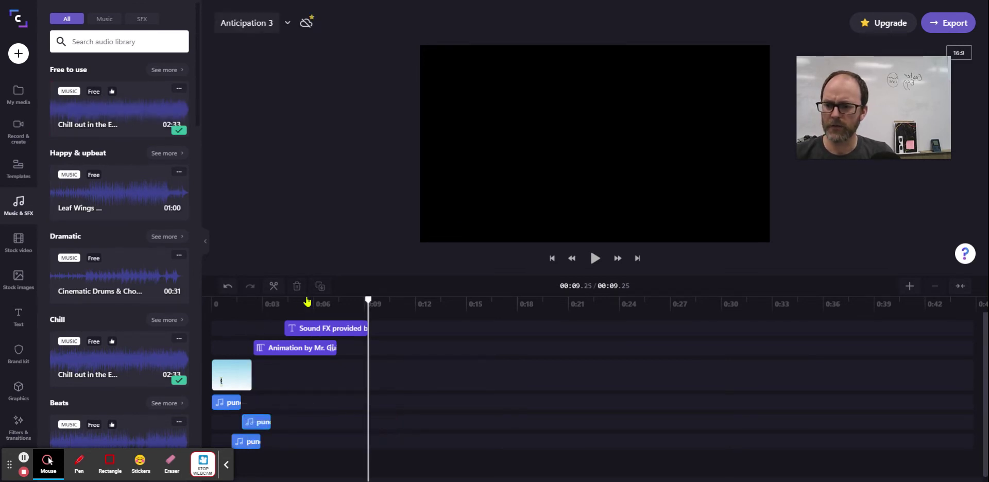
{"action": "left_click_drag", "start_coordinate": [367, 299], "coordinate": [252, 313]}
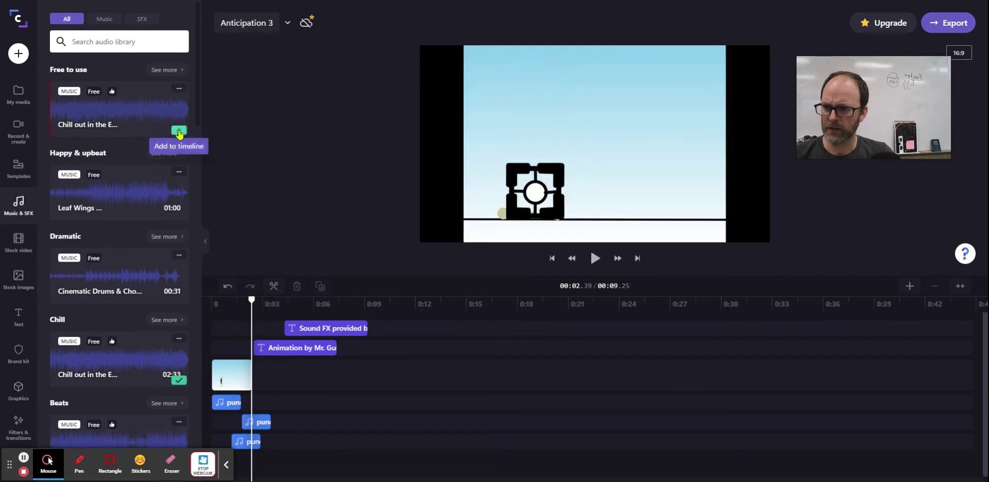
{"action": "left_click", "coordinate": [179, 133]}
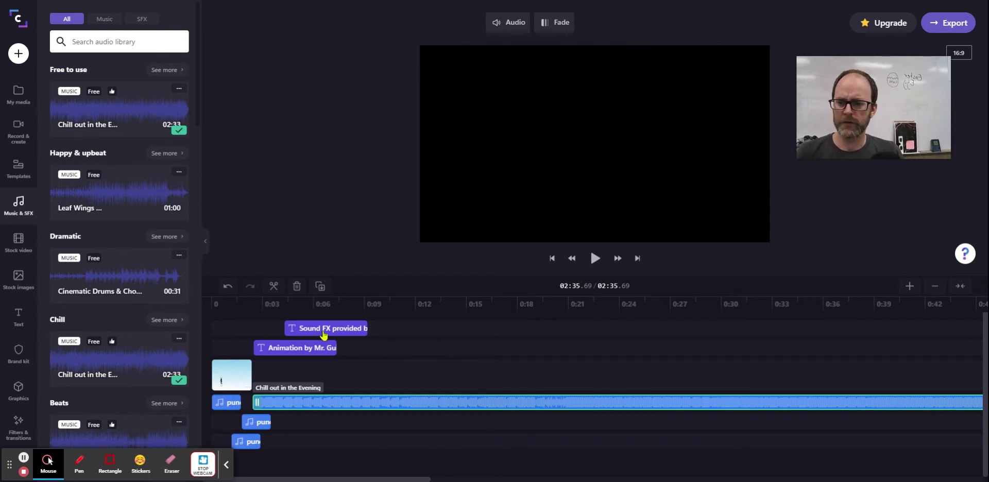
{"action": "left_click_drag", "start_coordinate": [260, 305], "coordinate": [285, 312]}
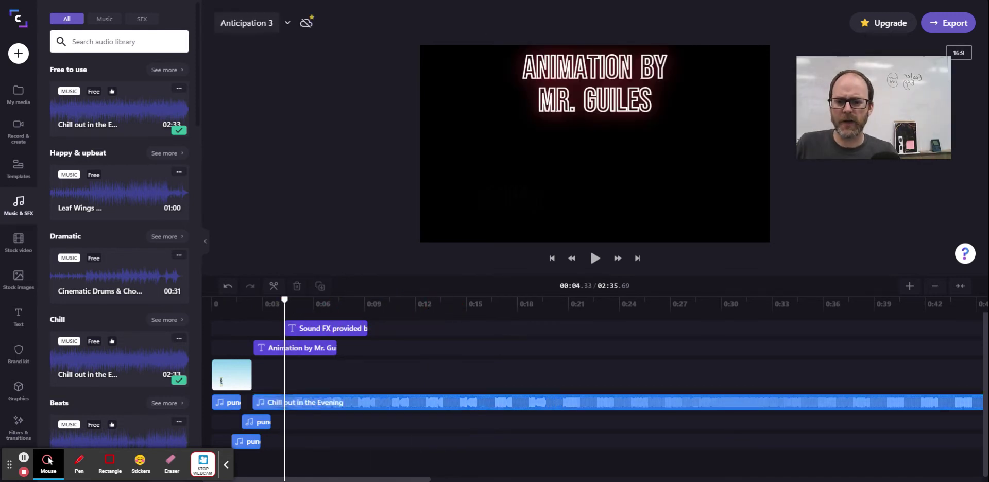
- Trim the Chill out in the Evening track's end so the project is 00:09.25 again
{"action": "left_click", "coordinate": [935, 287]}
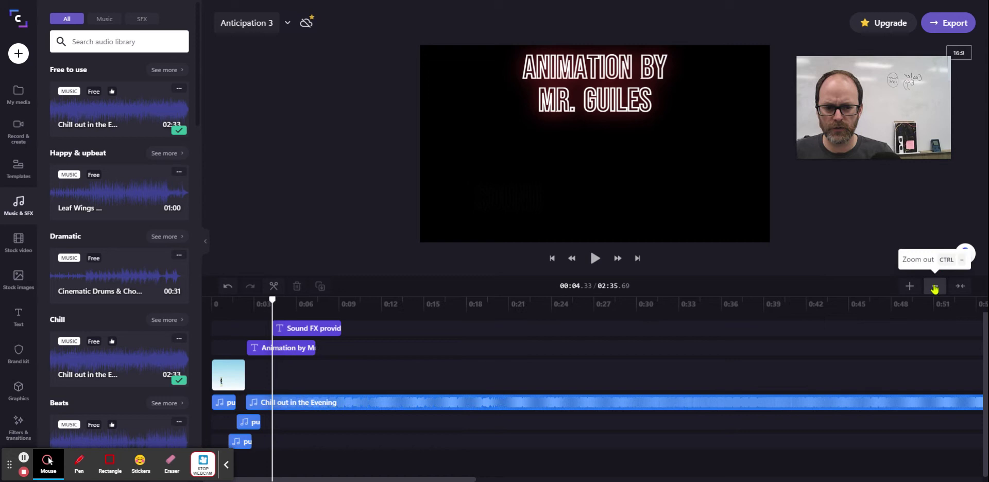
{"action": "left_click", "coordinate": [935, 287]}
{"action": "left_click", "coordinate": [936, 287]}
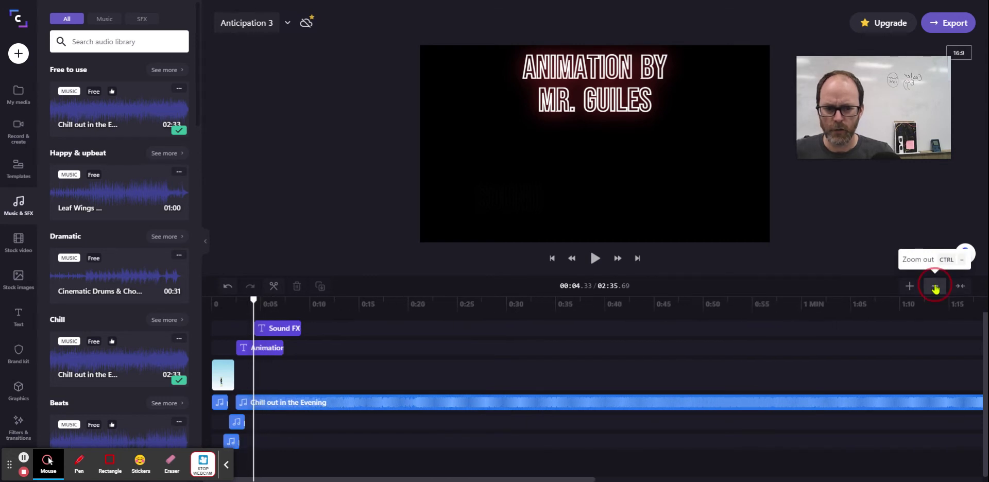
{"action": "left_click", "coordinate": [936, 288]}
{"action": "left_click", "coordinate": [936, 287]}
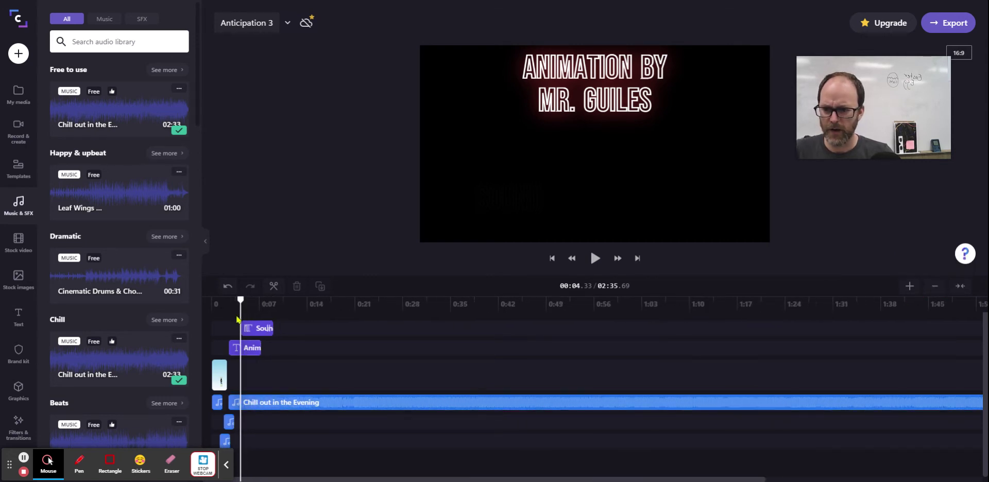
{"action": "left_click_drag", "start_coordinate": [259, 301], "coordinate": [538, 315]}
{"action": "left_click", "coordinate": [934, 288]}
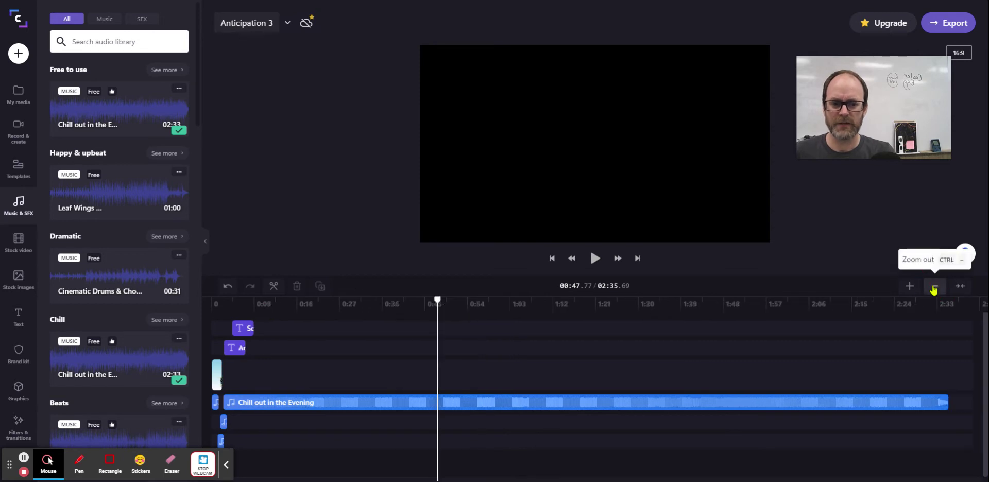
{"action": "left_click", "coordinate": [935, 287]}
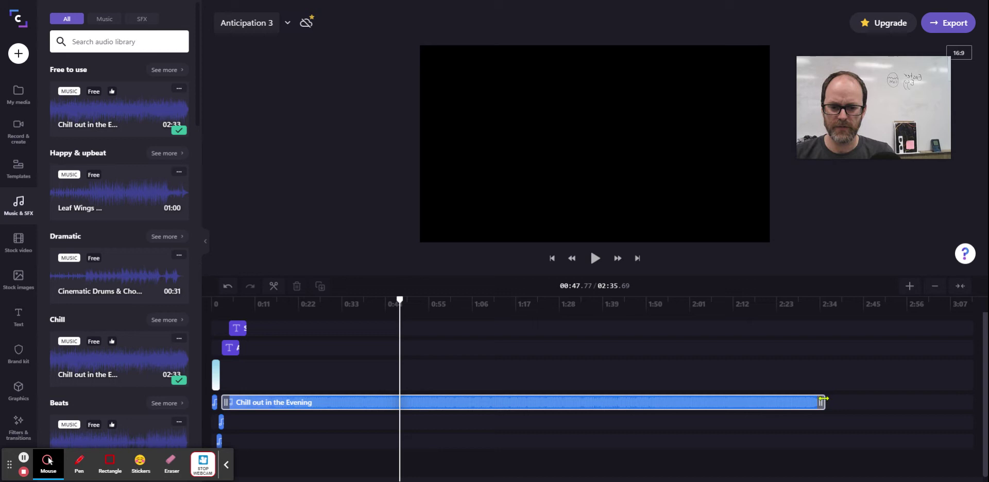
{"action": "left_click_drag", "start_coordinate": [823, 400], "coordinate": [248, 403]}
{"action": "left_click_drag", "start_coordinate": [247, 297], "coordinate": [217, 299]}
{"action": "left_click", "coordinate": [910, 286]}
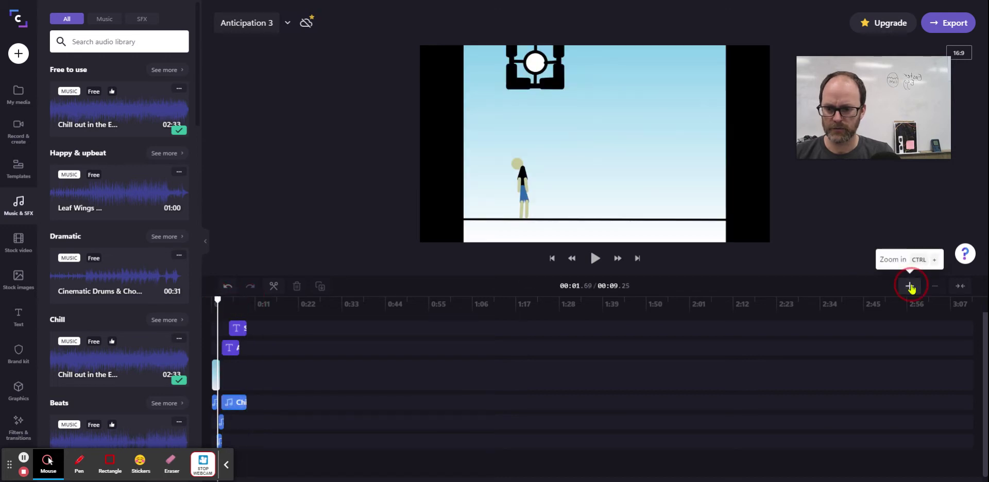
- Zoom the timeline in seven steps, preview the opening to the title, and select the music clip
{"action": "left_click", "coordinate": [910, 287]}
{"action": "left_click", "coordinate": [910, 286]}
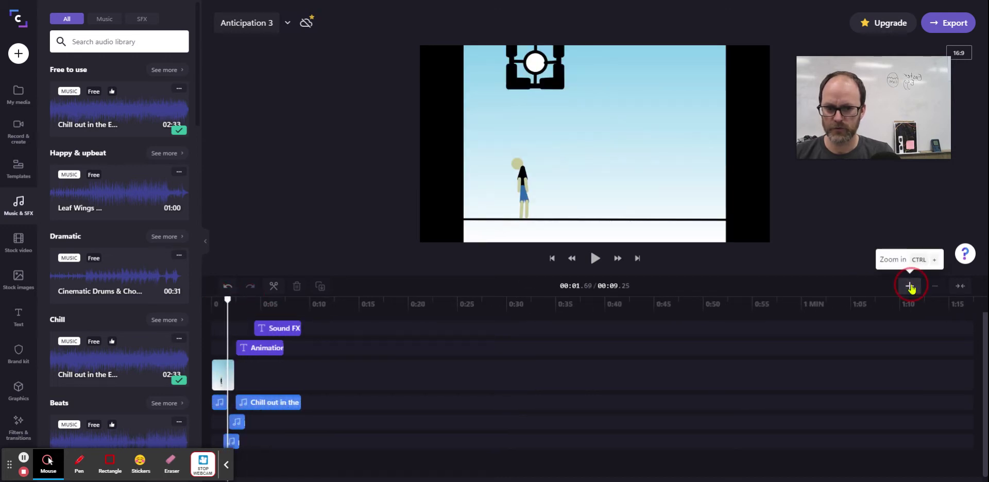
{"action": "left_click", "coordinate": [910, 287]}
{"action": "left_click", "coordinate": [910, 287]}
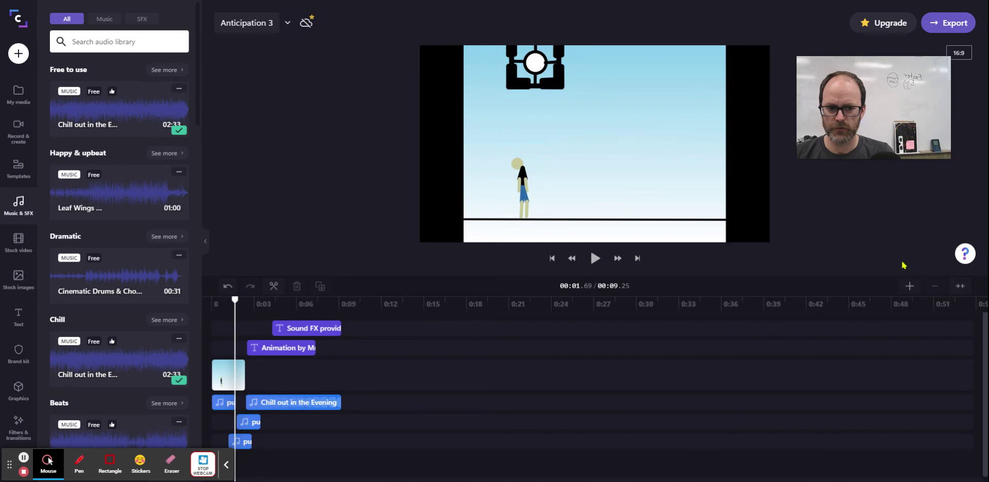
{"action": "left_click", "coordinate": [910, 286]}
{"action": "left_click", "coordinate": [910, 286]}
{"action": "left_click", "coordinate": [910, 286]}
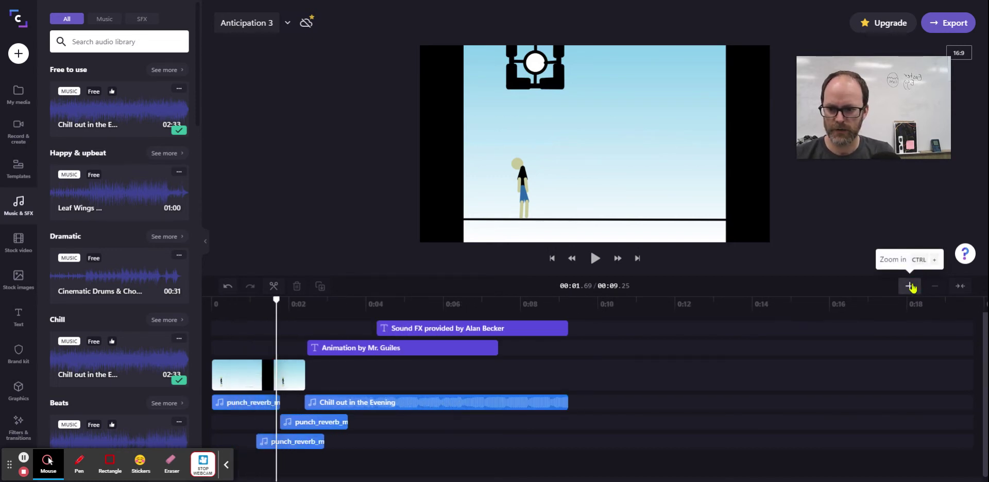
{"action": "key", "text": "space"}
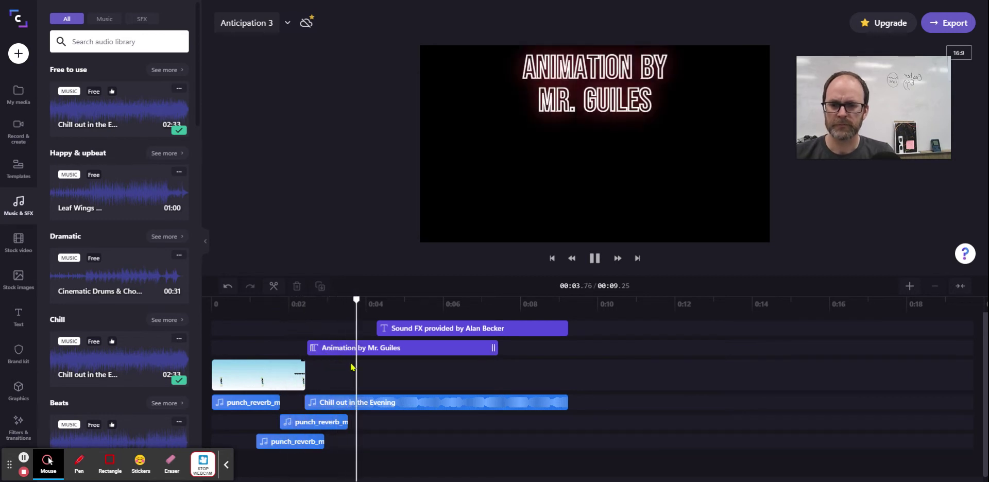
{"action": "key", "text": "space"}
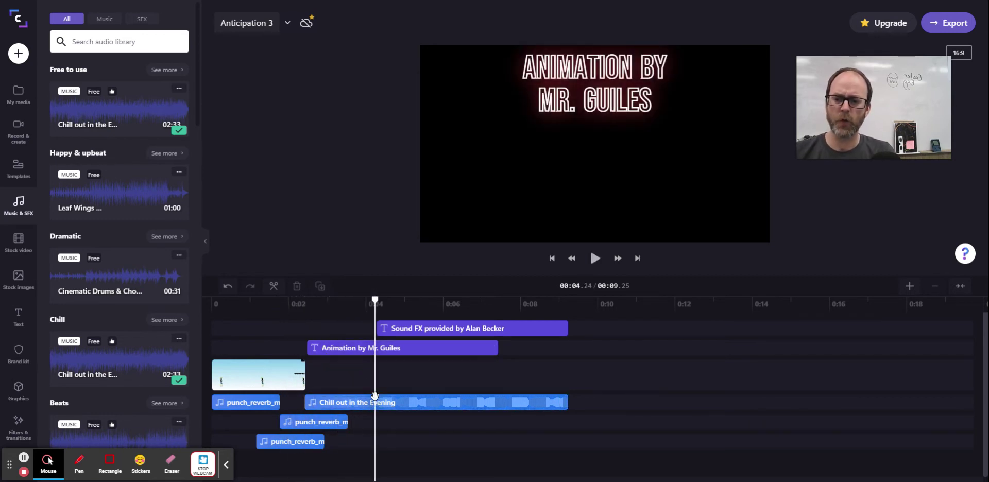
{"action": "left_click", "coordinate": [373, 402]}
- Set the Chill out in the Evening track volume to 66% and replay the opening from about 0:01
{"action": "left_click", "coordinate": [373, 401]}
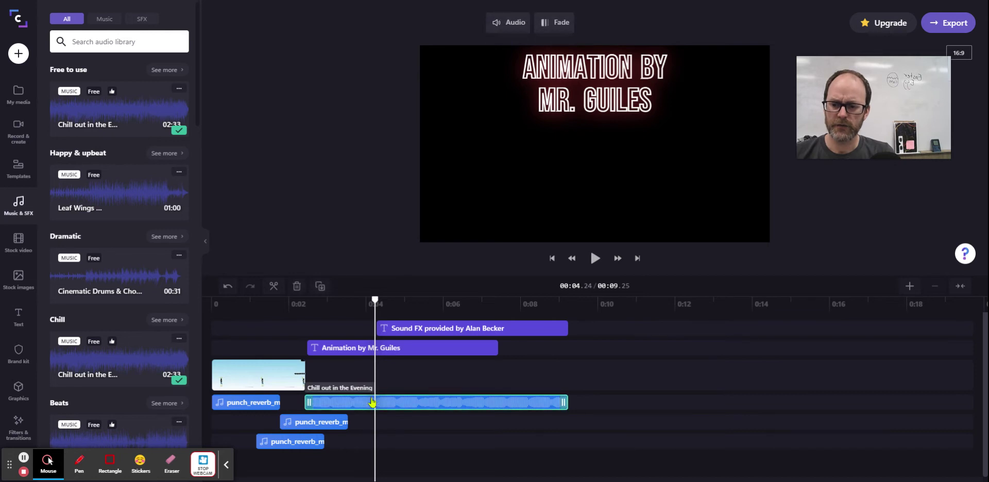
{"action": "left_click", "coordinate": [510, 26]}
{"action": "left_click_drag", "start_coordinate": [508, 68], "coordinate": [488, 69]}
{"action": "left_click", "coordinate": [257, 302]}
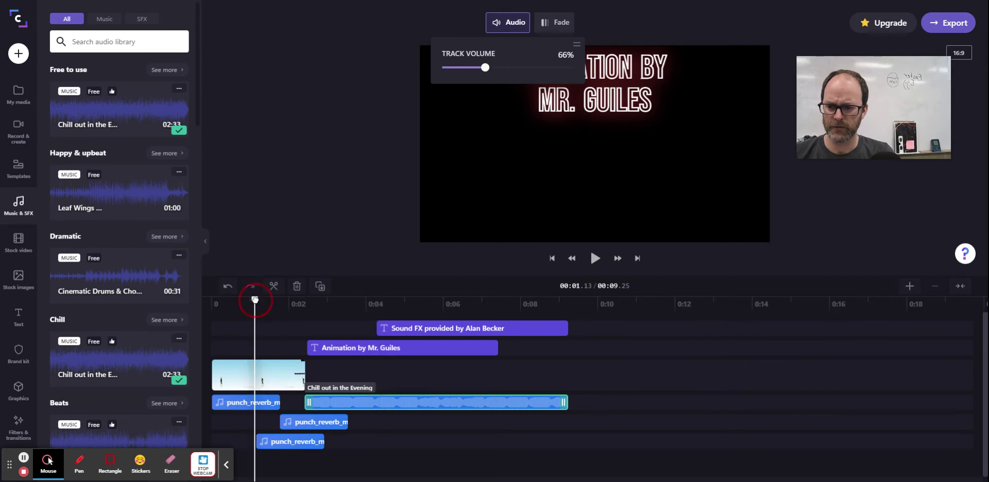
{"action": "key", "text": "space"}
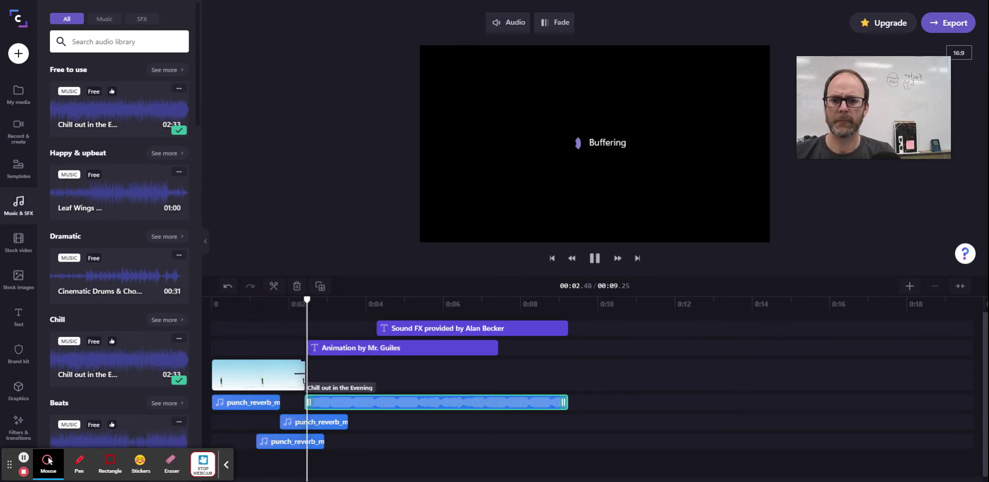
{"action": "key", "text": "space"}
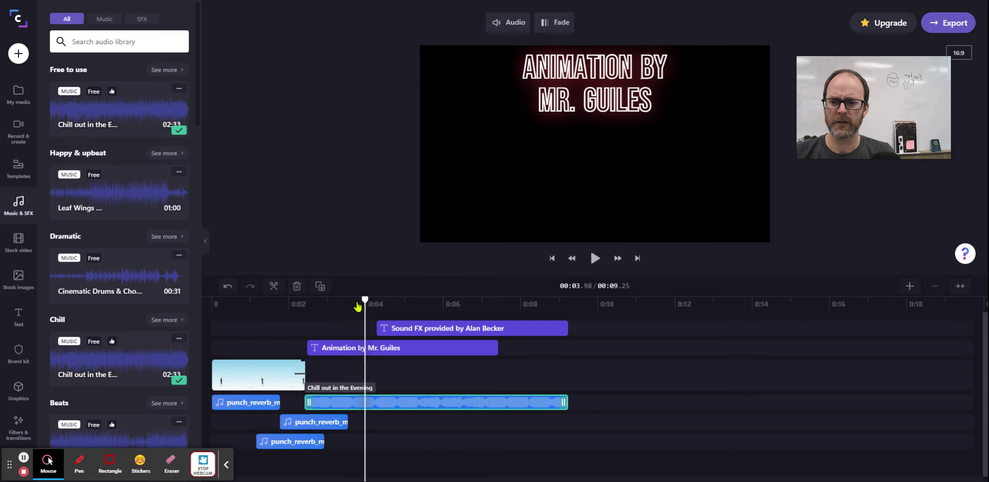
{"action": "left_click_drag", "start_coordinate": [351, 301], "coordinate": [250, 308]}
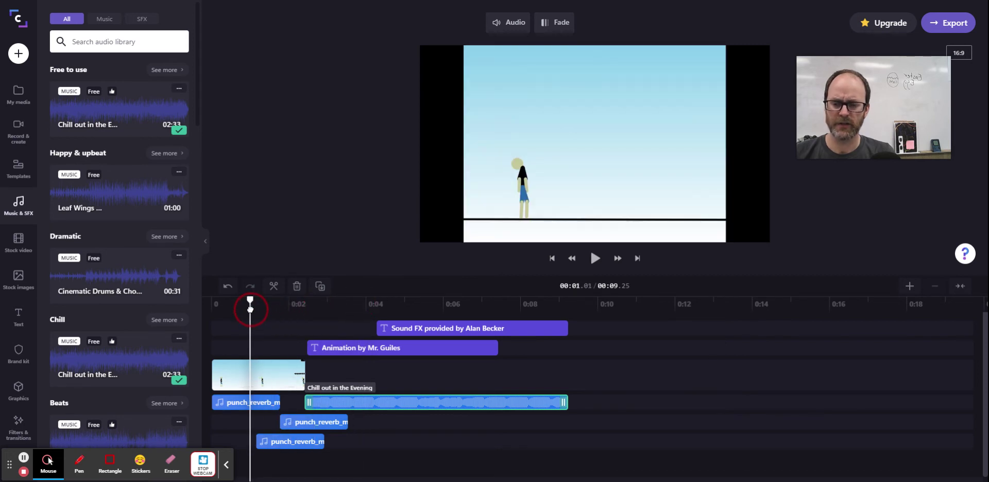
{"action": "key", "text": "space"}
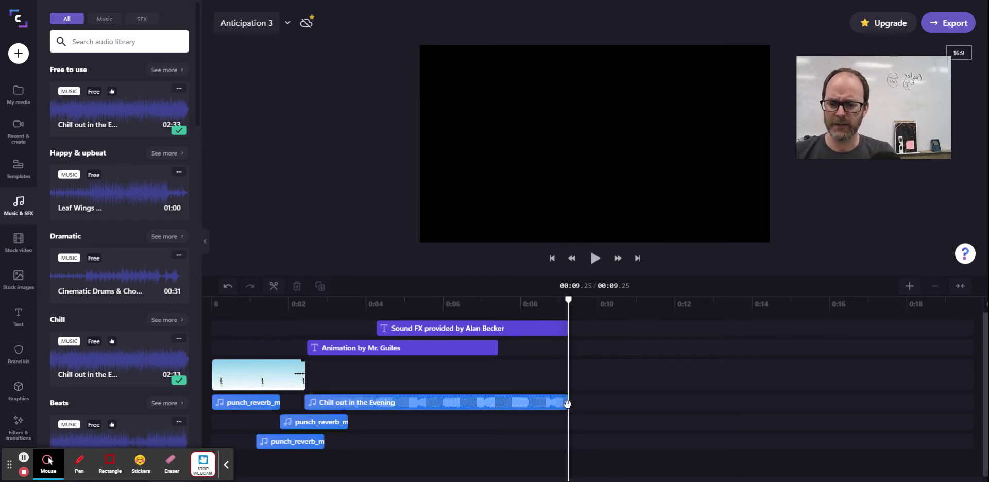
- Extend the music past the animation's end with a 1.0s fade-in and 2.0s fade-out
{"action": "left_click_drag", "start_coordinate": [567, 408], "coordinate": [613, 405]}
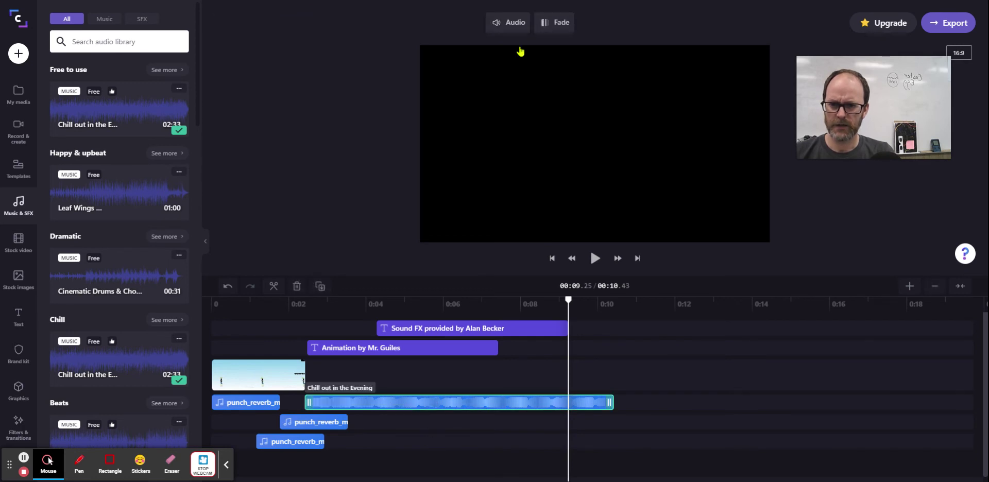
{"action": "left_click", "coordinate": [516, 27]}
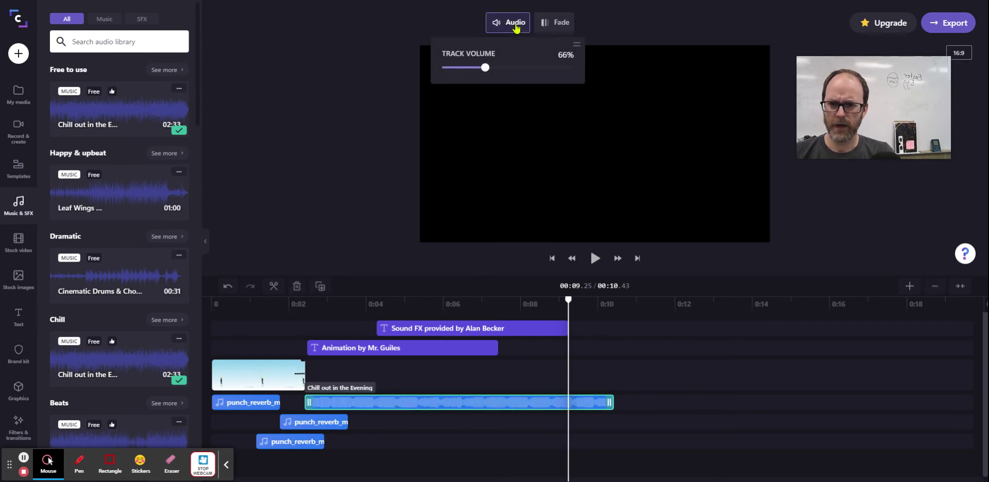
{"action": "left_click", "coordinate": [561, 23]}
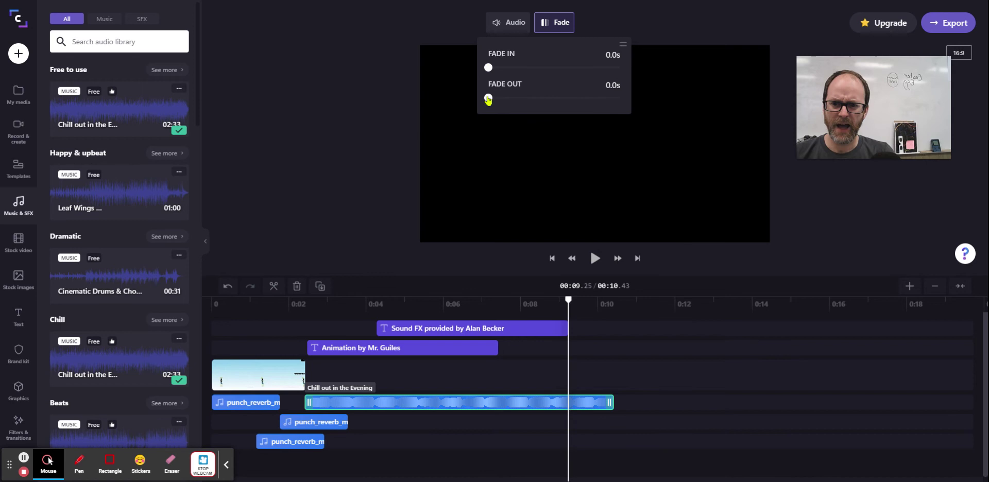
{"action": "left_click_drag", "start_coordinate": [518, 102], "coordinate": [625, 101]}
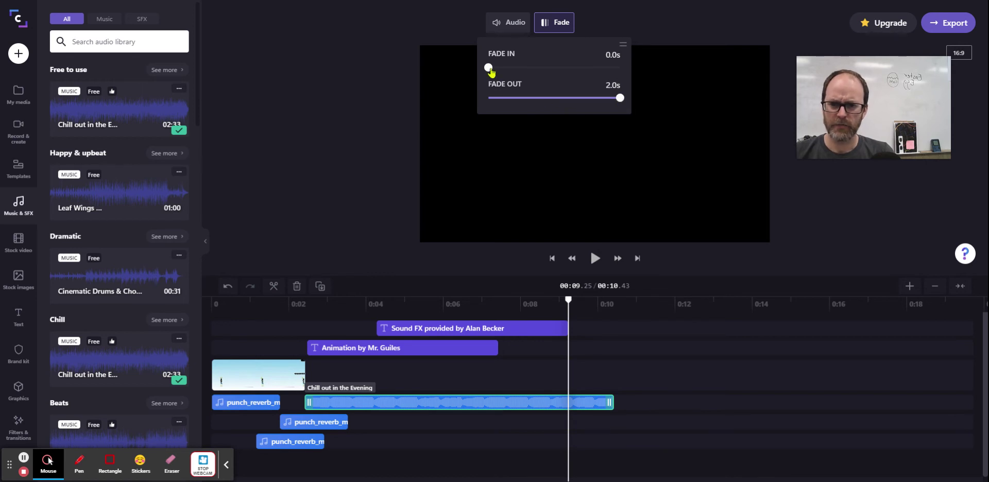
{"action": "left_click_drag", "start_coordinate": [489, 67], "coordinate": [553, 78]}
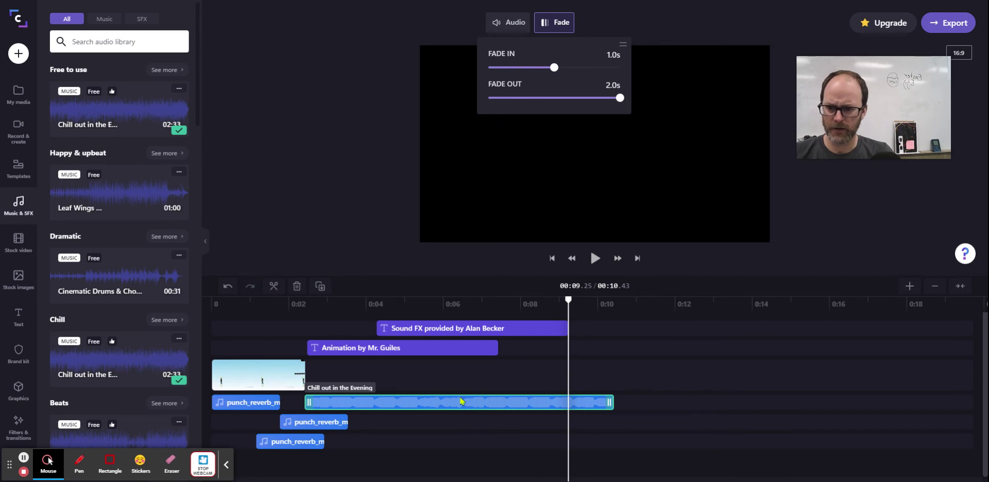
{"action": "left_click", "coordinate": [346, 405]}
{"action": "left_click_drag", "start_coordinate": [346, 405], "coordinate": [349, 405]}
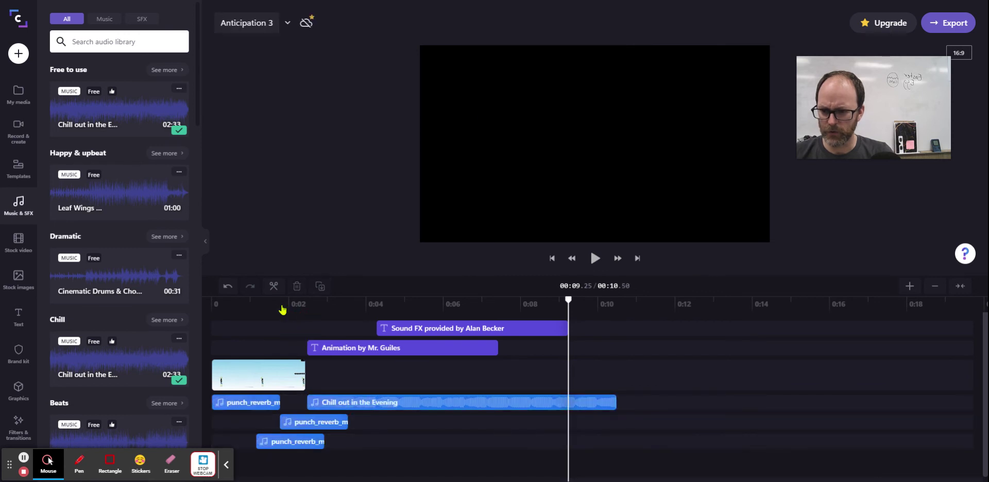
- Nudge the music slightly earlier to overlap the animation's end, making the project 00:10.32, and play it through
{"action": "left_click", "coordinate": [281, 303]}
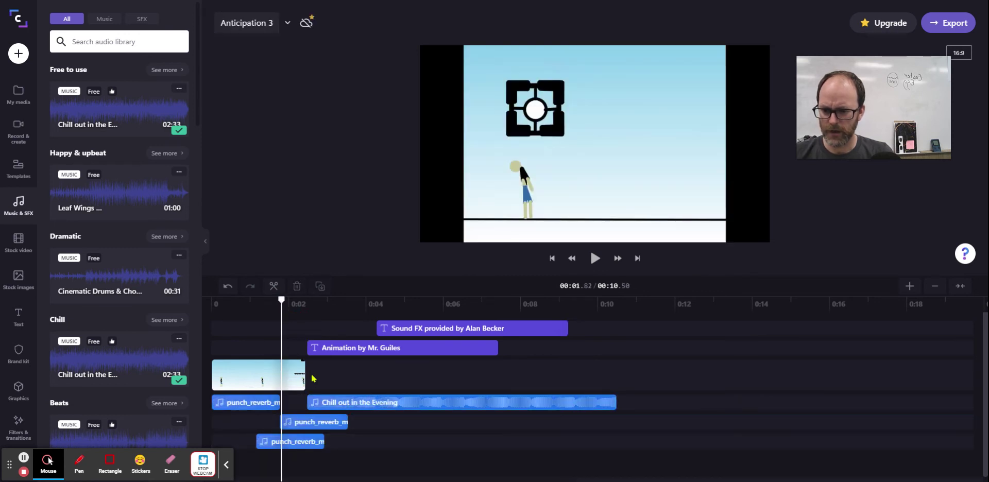
{"action": "left_click", "coordinate": [910, 286]}
{"action": "left_click", "coordinate": [910, 286]}
{"action": "left_click", "coordinate": [910, 286]}
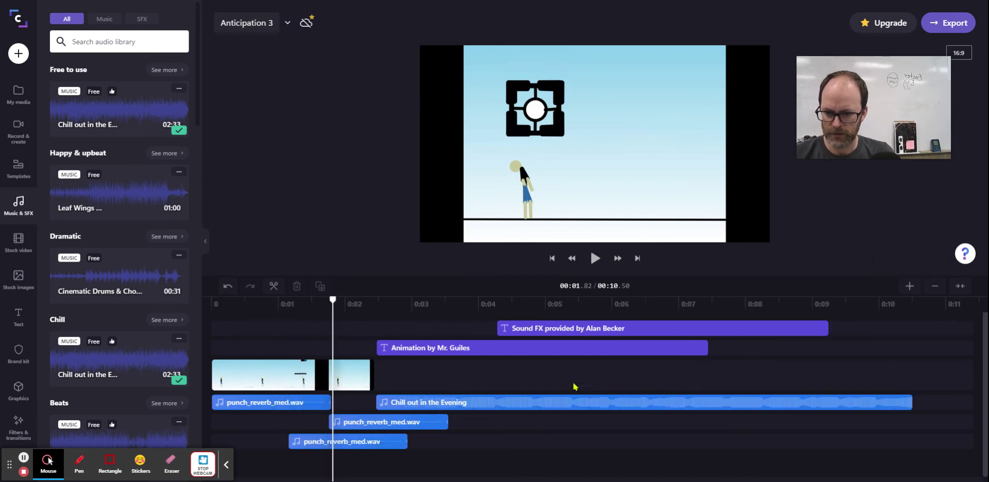
{"action": "left_click_drag", "start_coordinate": [408, 409], "coordinate": [395, 405]}
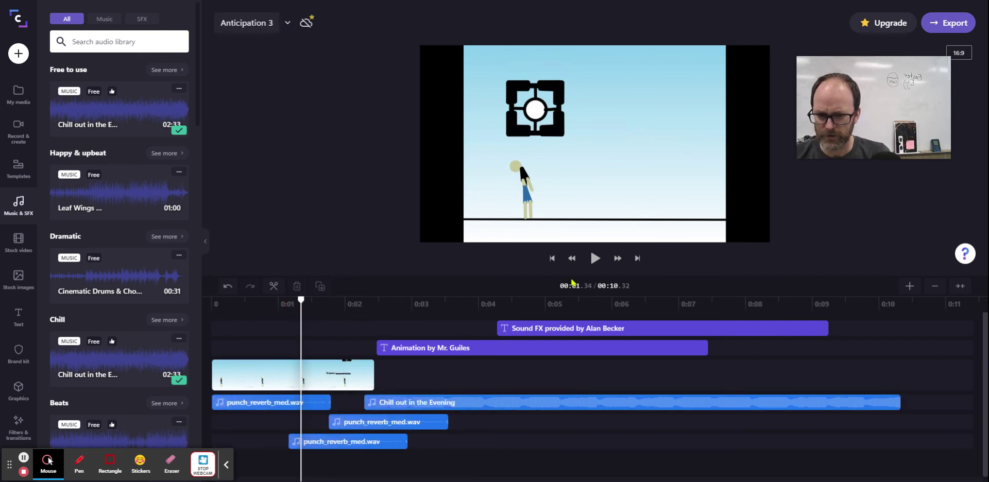
{"action": "left_click", "coordinate": [595, 258]}
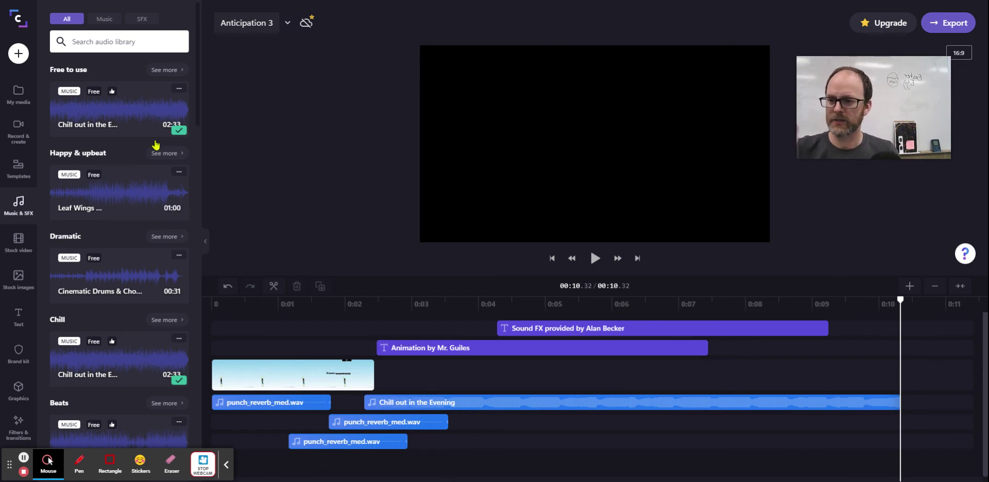
{"action": "scroll", "coordinate": [156, 147], "scroll_direction": "down", "scroll_amount": 4}
{"action": "scroll", "coordinate": [156, 145], "scroll_direction": "down", "scroll_amount": 5}
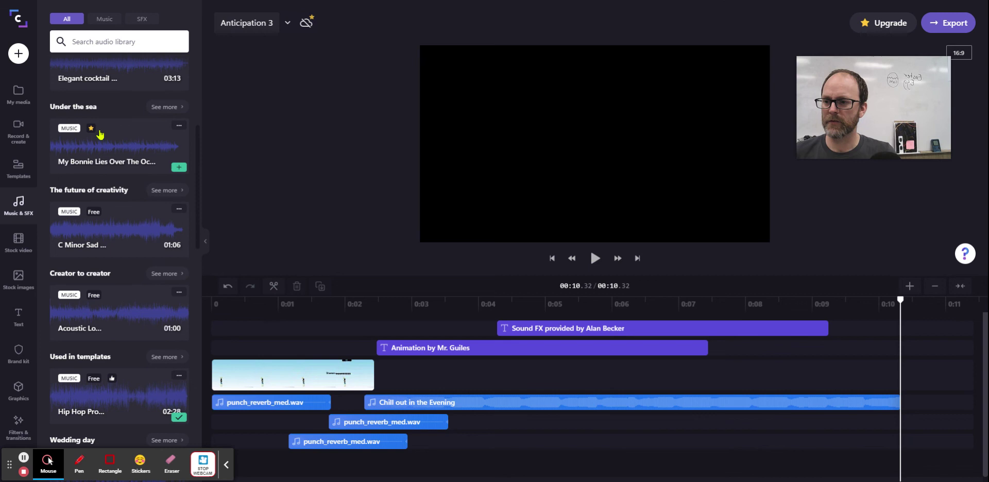
{"action": "mouse_move", "coordinate": [93, 132]}
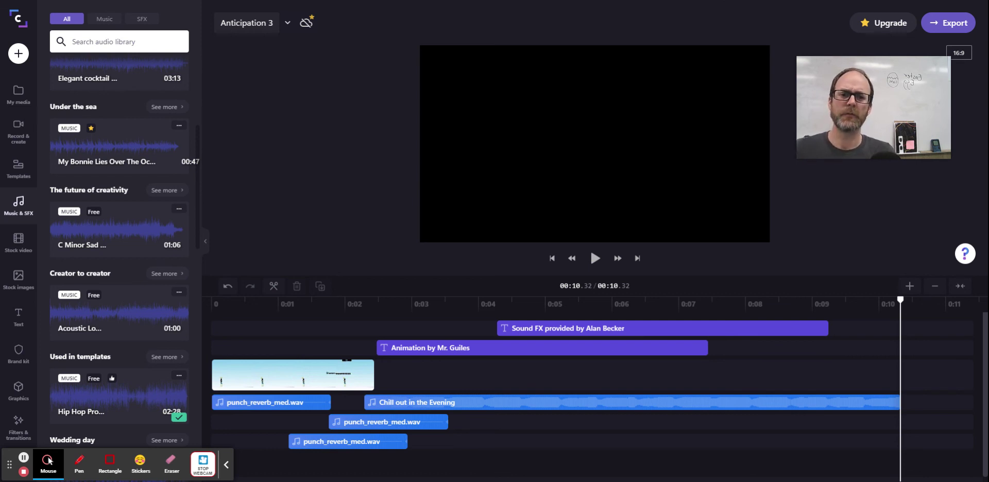
{"action": "left_click", "coordinate": [353, 306]}
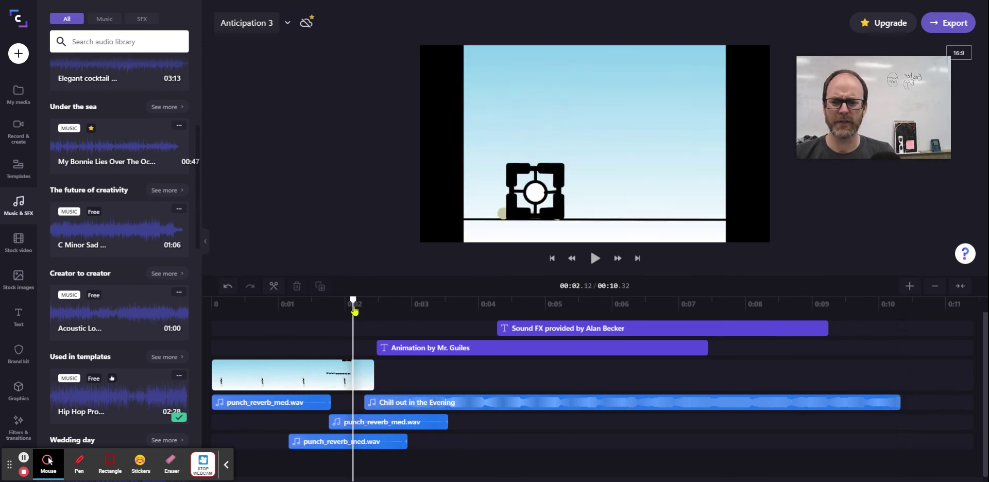